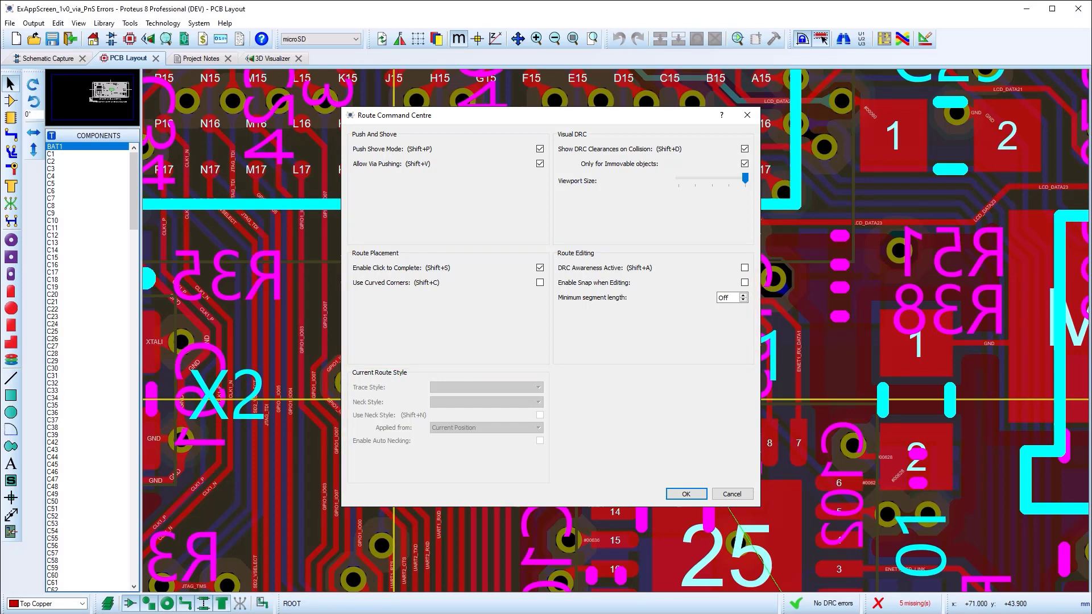
# Close the Route Command Centre and review the keyboard mapping for the Route Command Centre Commands group
pyautogui.press('Return')
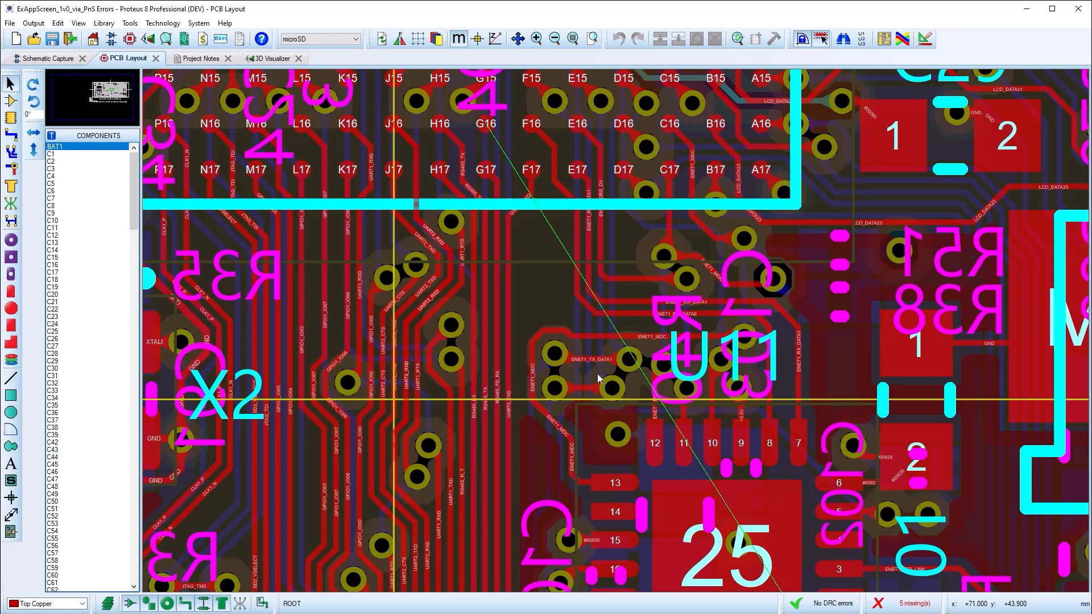
pyautogui.click(200, 24)
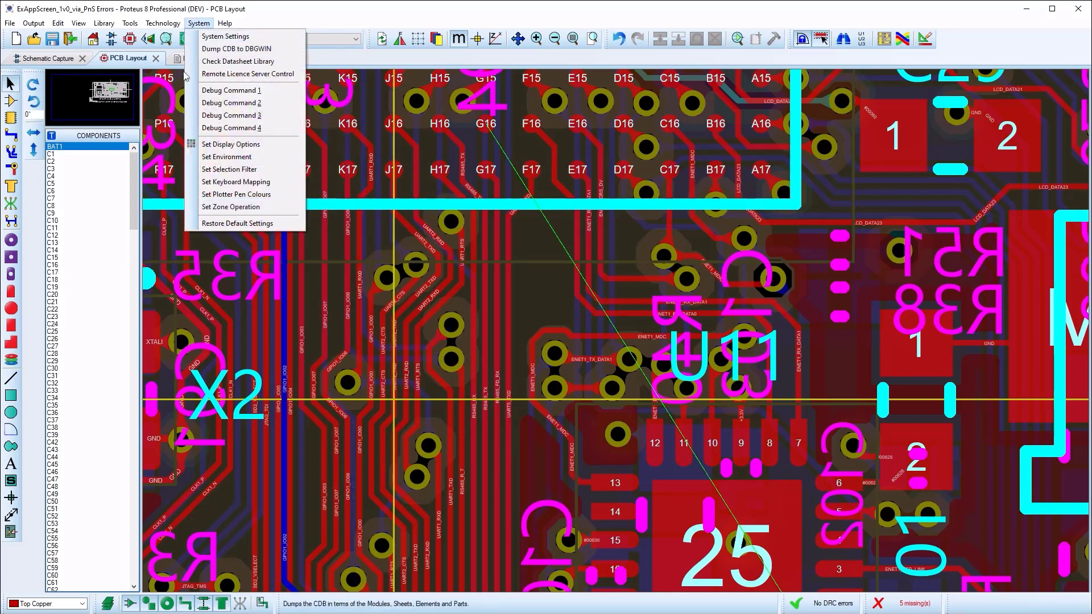
pyautogui.click(227, 181)
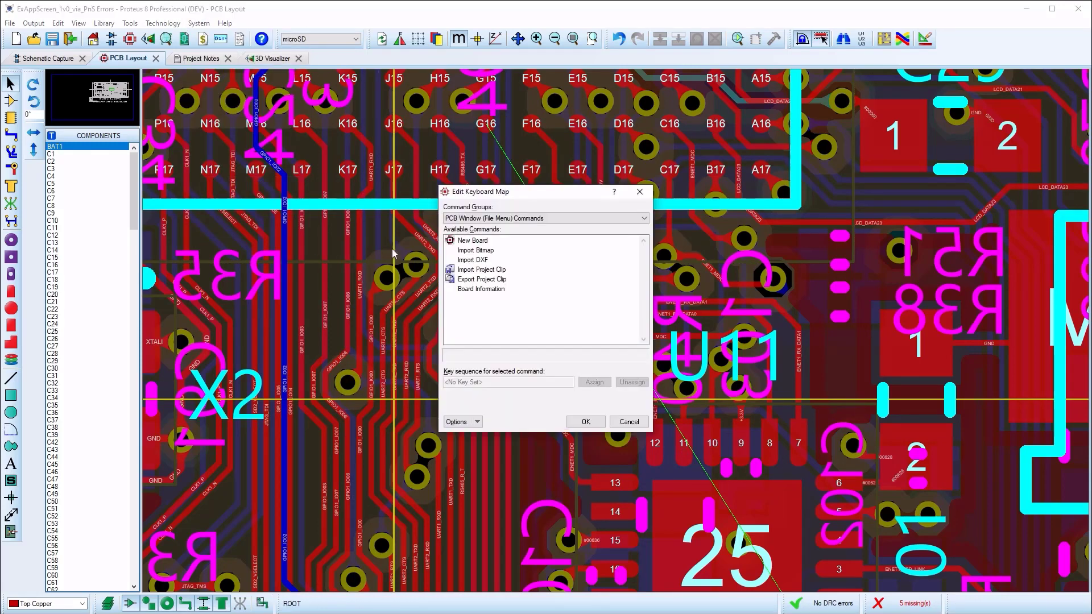
pyautogui.click(554, 219)
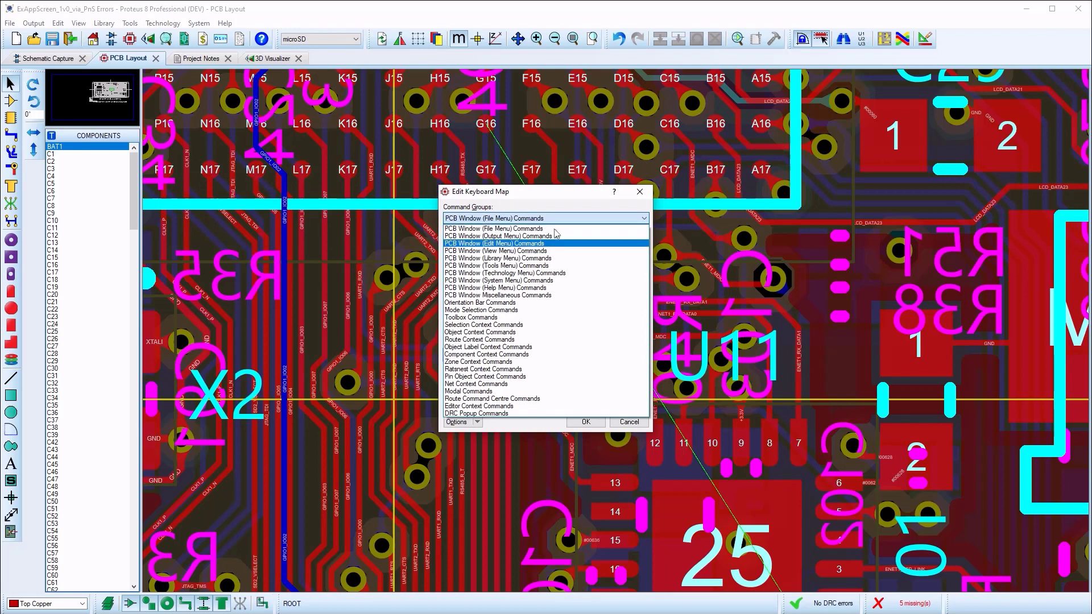
pyautogui.click(537, 399)
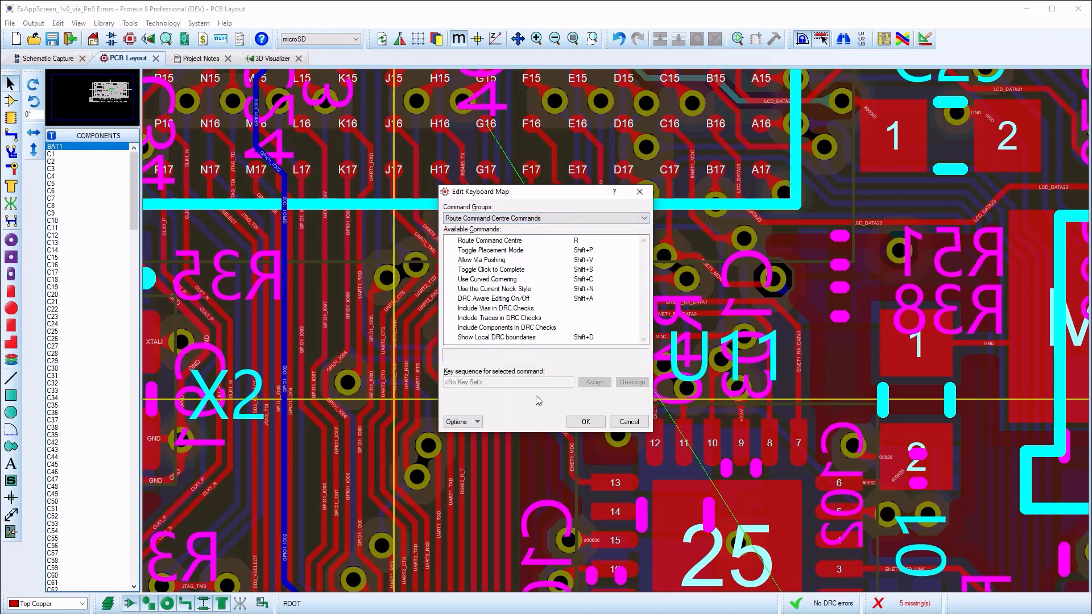
pyautogui.click(584, 422)
# Route a track from the via beside the VSD-area traces towards pad J25 with Push Shove Mode enabled
pyautogui.press('r')
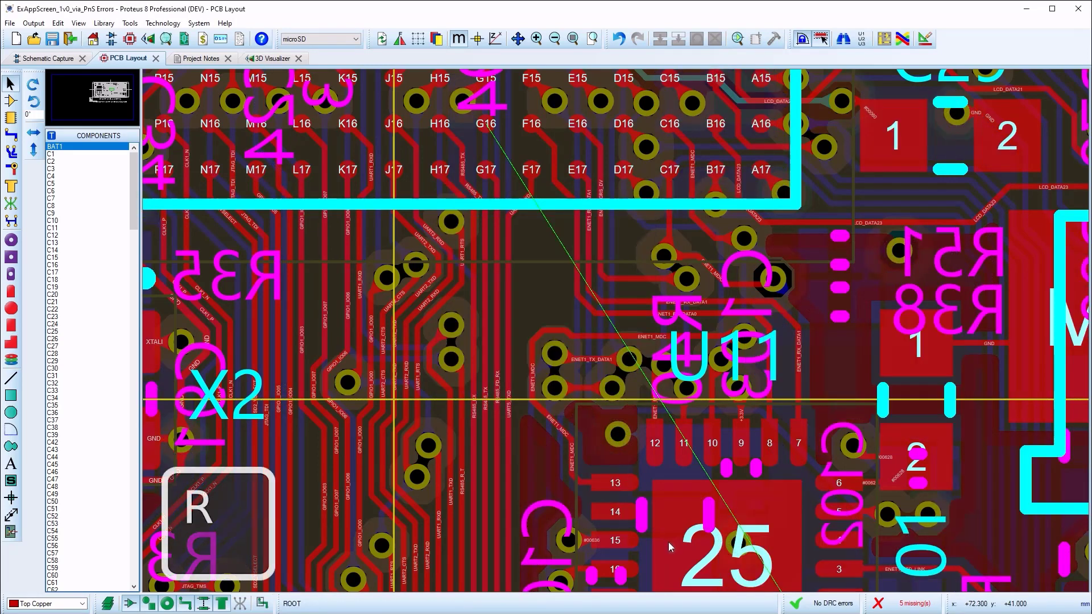
pyautogui.hotkey('shift', 'p')
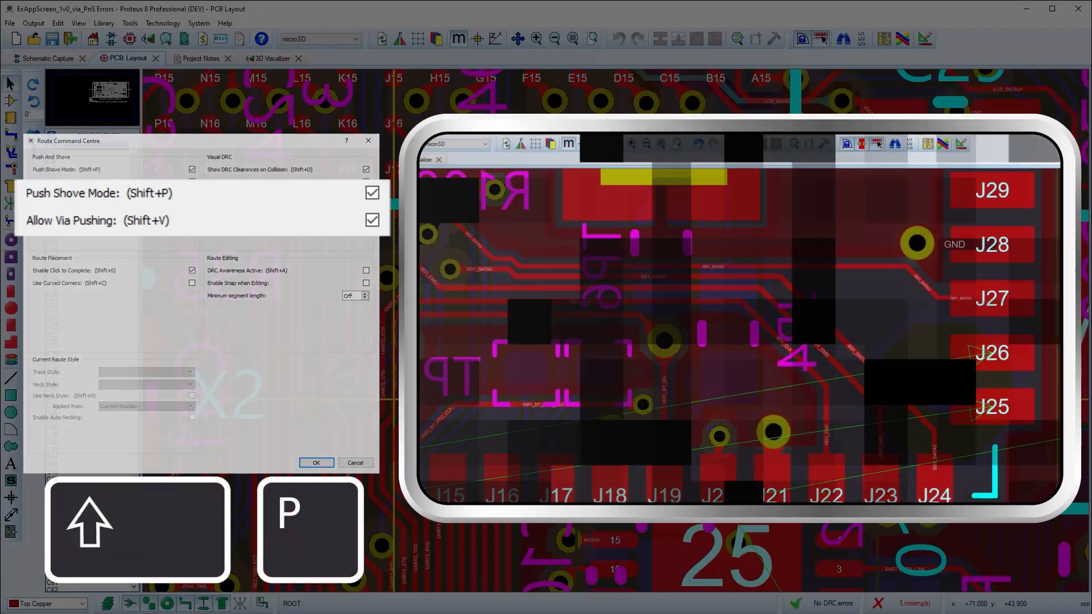
pyautogui.click(427, 233)
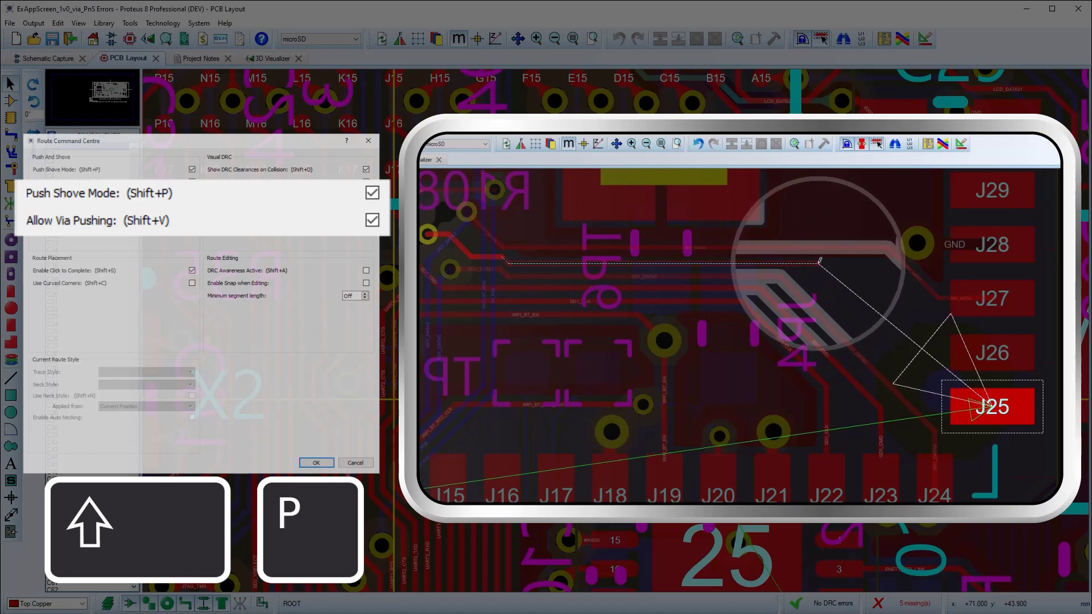
pyautogui.click(835, 260)
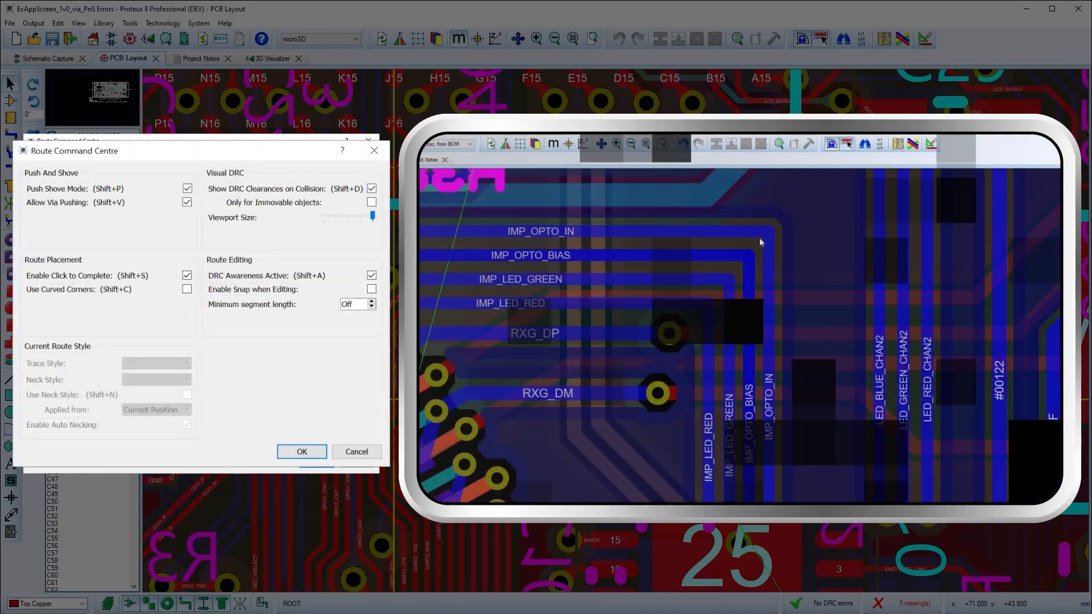
# Pull the IMP_OPTO_IN corner inward into a diagonal, pushing the neighbouring traces along, and pick the vertical IMP_LED and IMP_OPTO segments
pyautogui.click(767, 235)
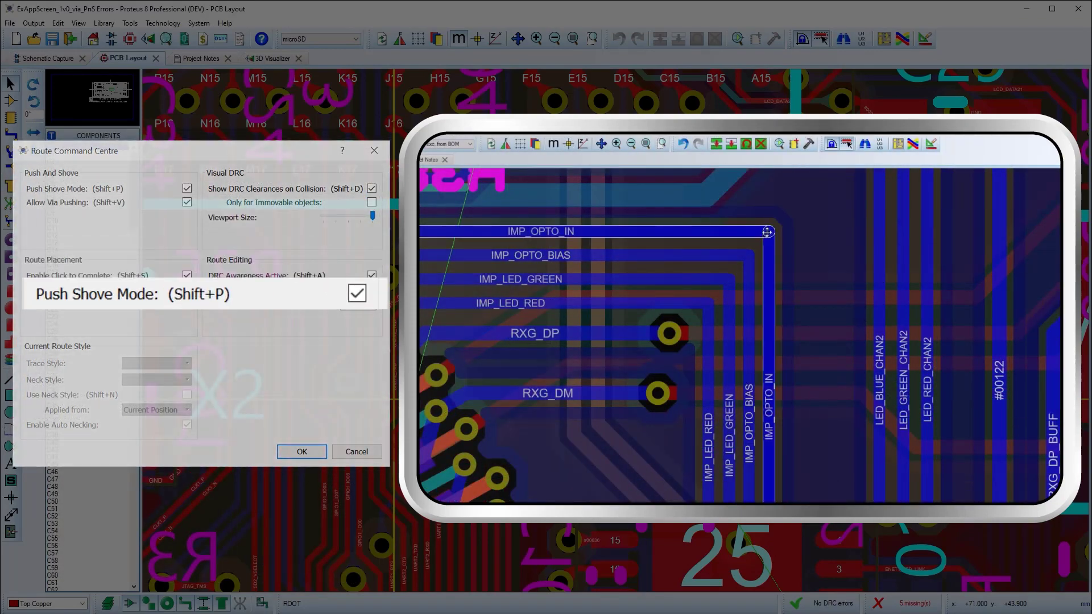
pyautogui.moveTo(766, 232); pyautogui.dragTo(693, 271)
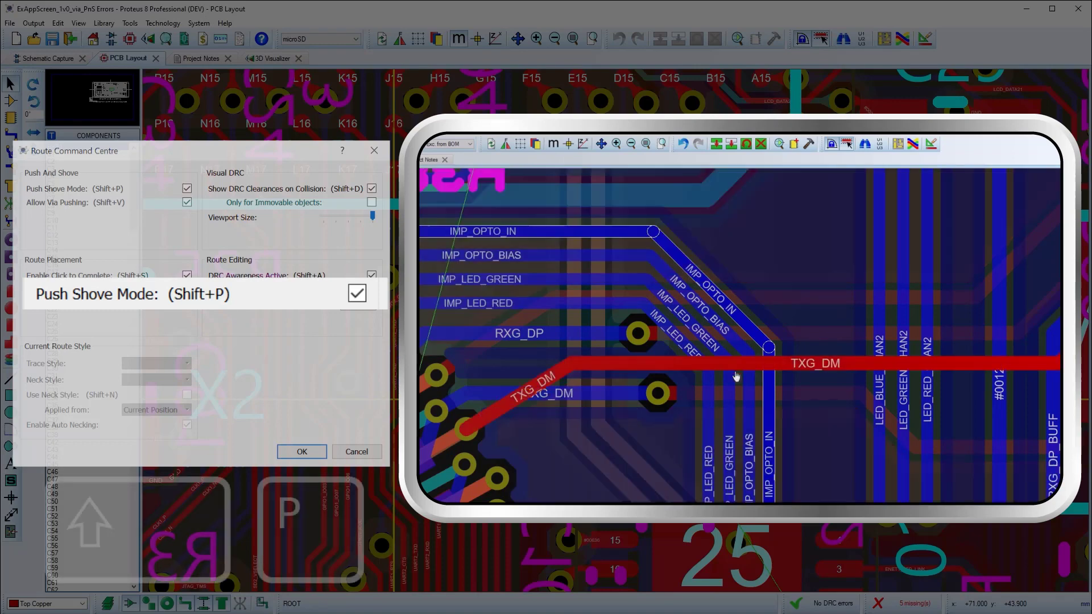
pyautogui.click(708, 420)
pyautogui.moveTo(708, 421)
pyautogui.mouseDown()
pyautogui.moveTo(680, 410)
pyautogui.moveTo(739, 431)
pyautogui.moveTo(726, 431)
pyautogui.mouseUp()
pyautogui.click(728, 431)
pyautogui.click(747, 432)
pyautogui.click(769, 432)
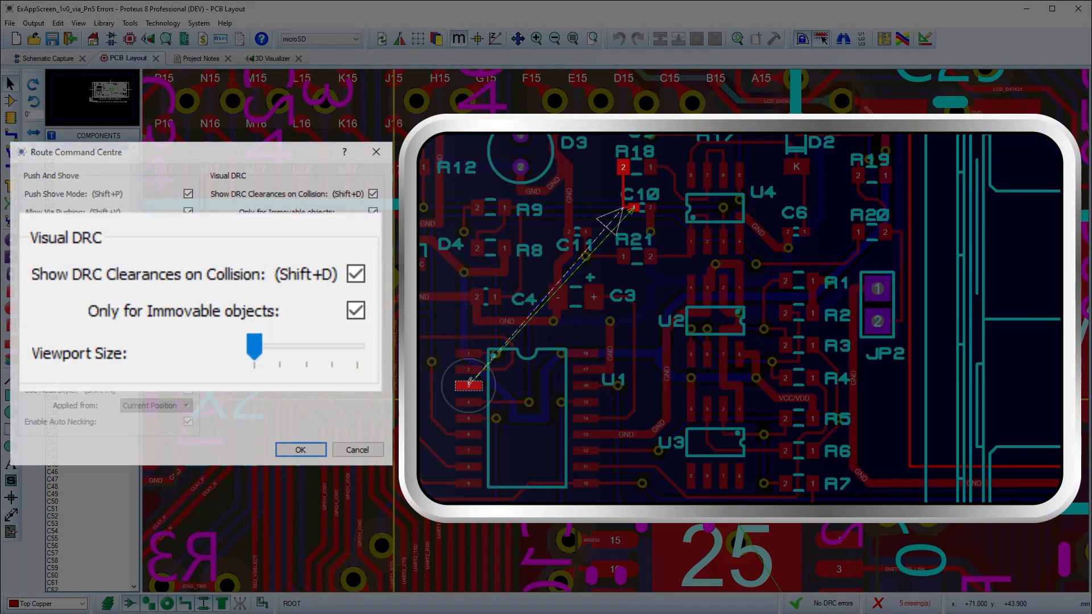
# For Visual DRC, turn off Only for Immovable objects and set the Viewport Size to its maximum
pyautogui.click(468, 386)
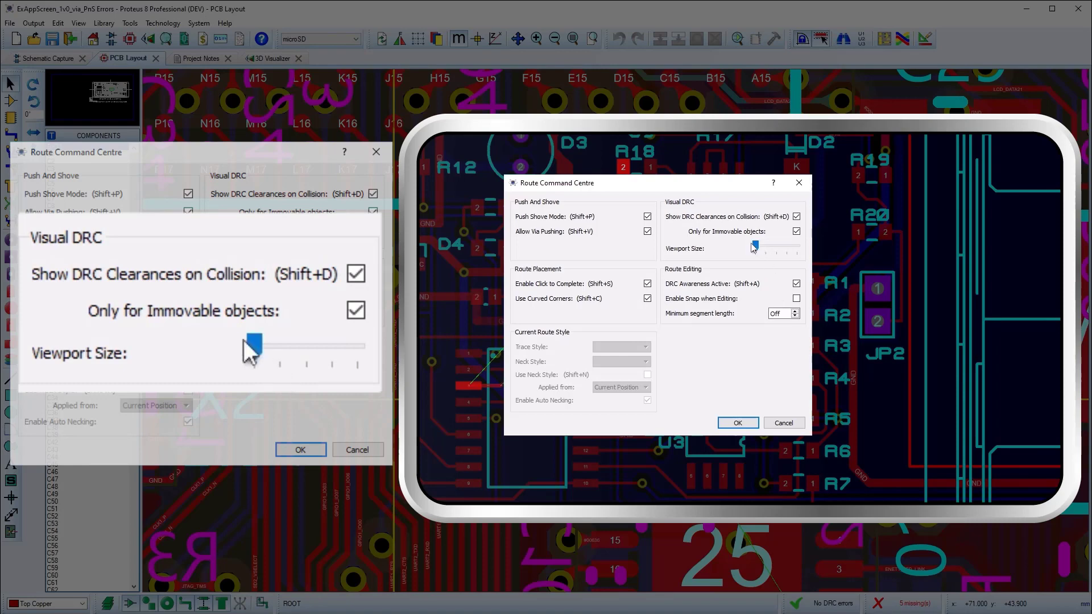
pyautogui.click(755, 246)
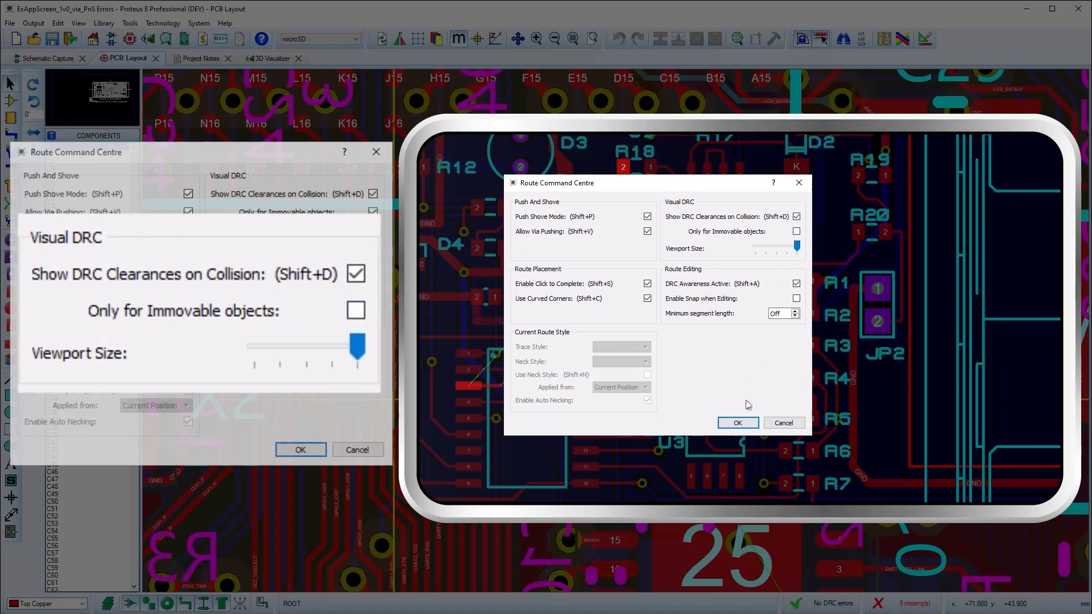
pyautogui.click(737, 423)
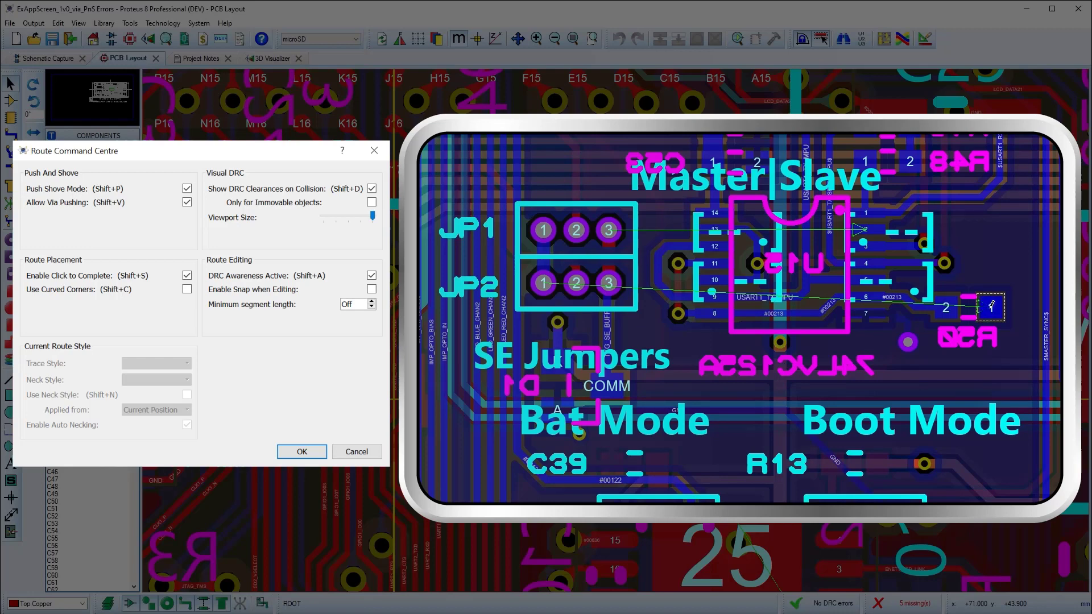
# Route the track from pad 1 of the resistor beside U15 to JP2 pin 1, auto-completing it from below U15
pyautogui.click(991, 307)
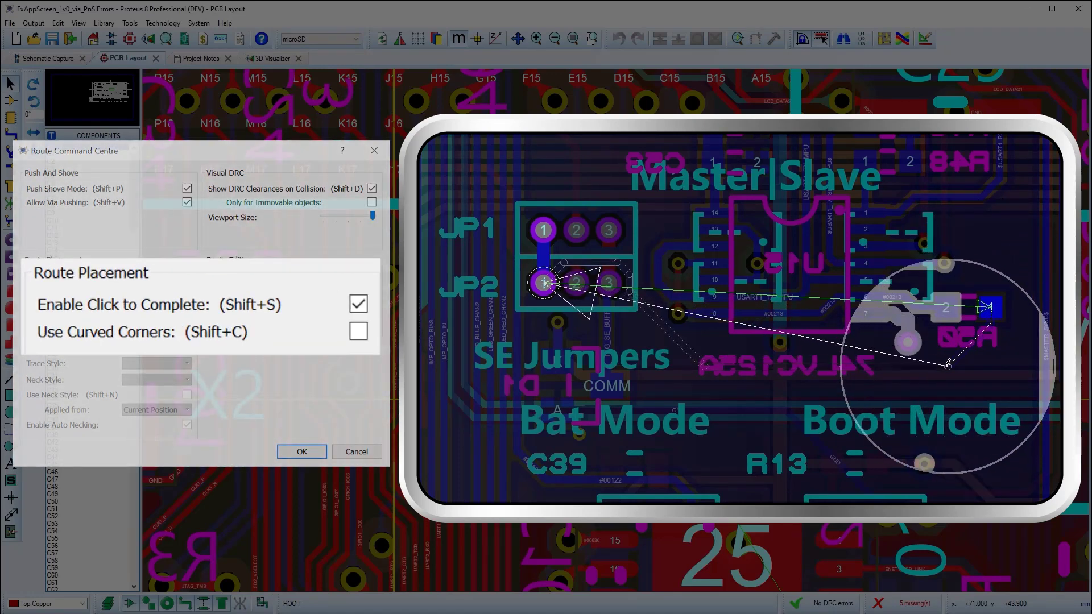
pyautogui.press('Return')
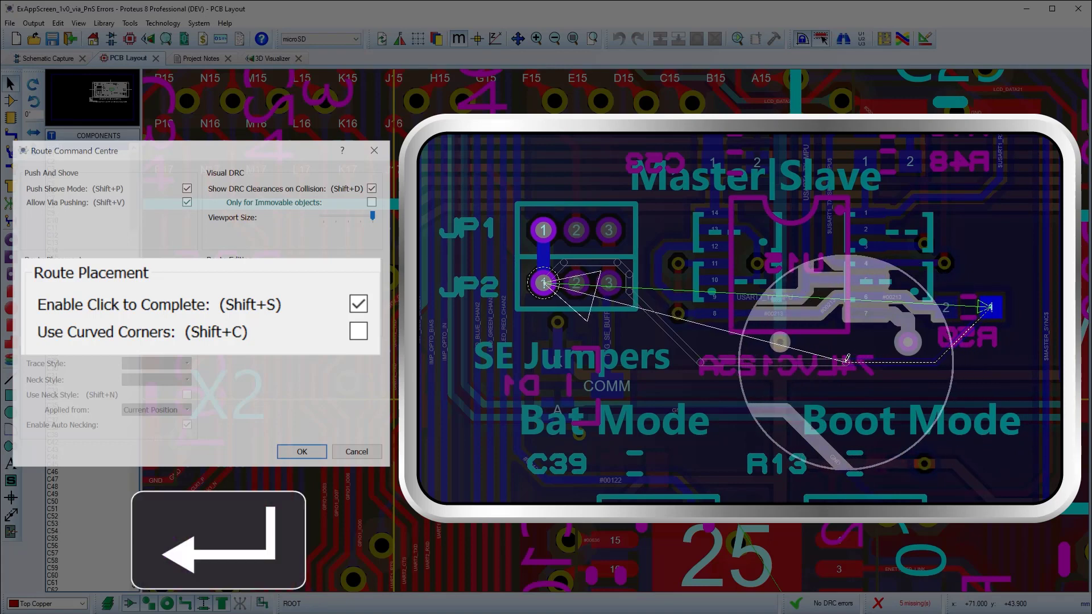
pyautogui.click(839, 358)
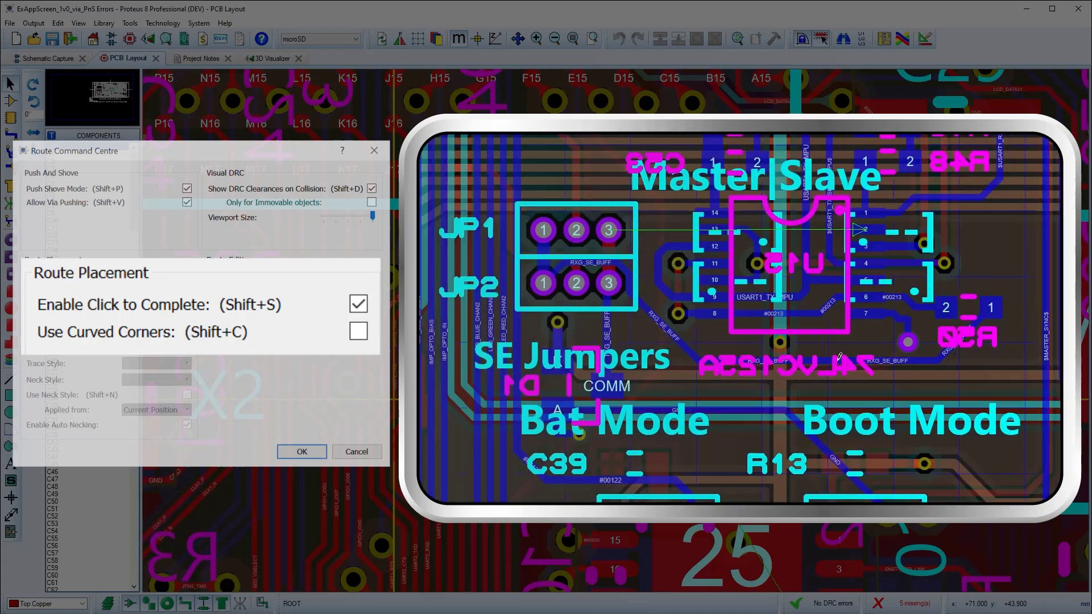
# Route the TXG_SE_BUFF track from U15 pin 2 to the COMM pad of D1 with curved corners enabled
pyautogui.click(867, 225)
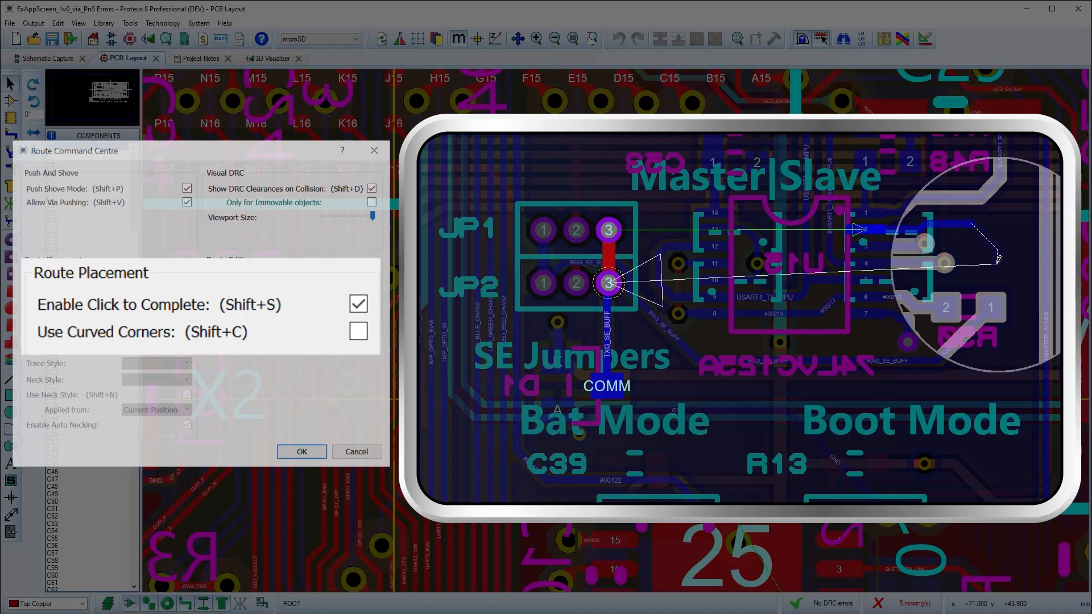
pyautogui.hotkey('shift', 'c')
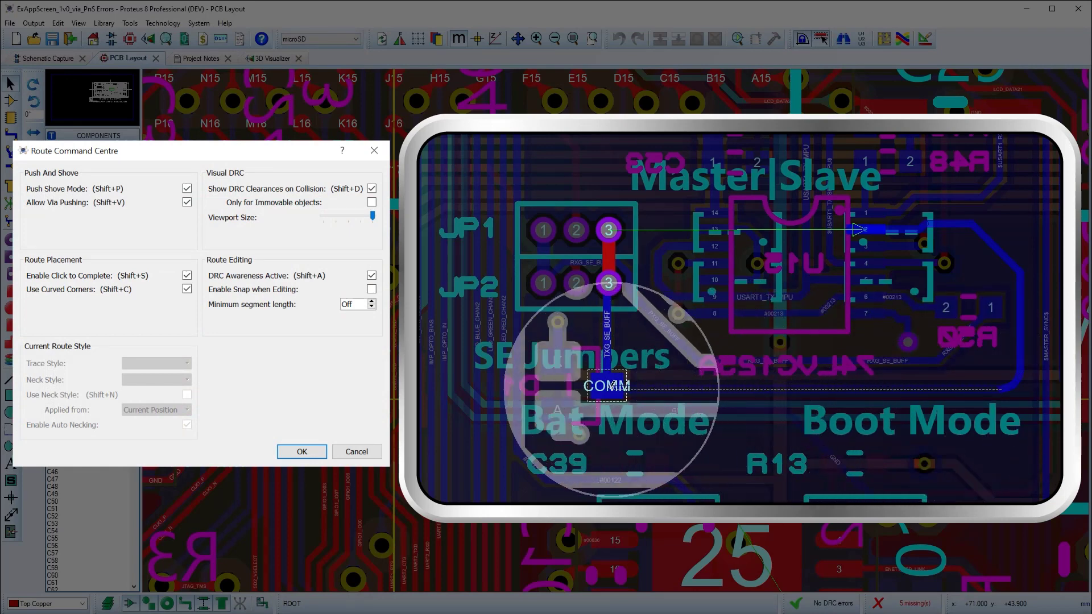
pyautogui.click(607, 385)
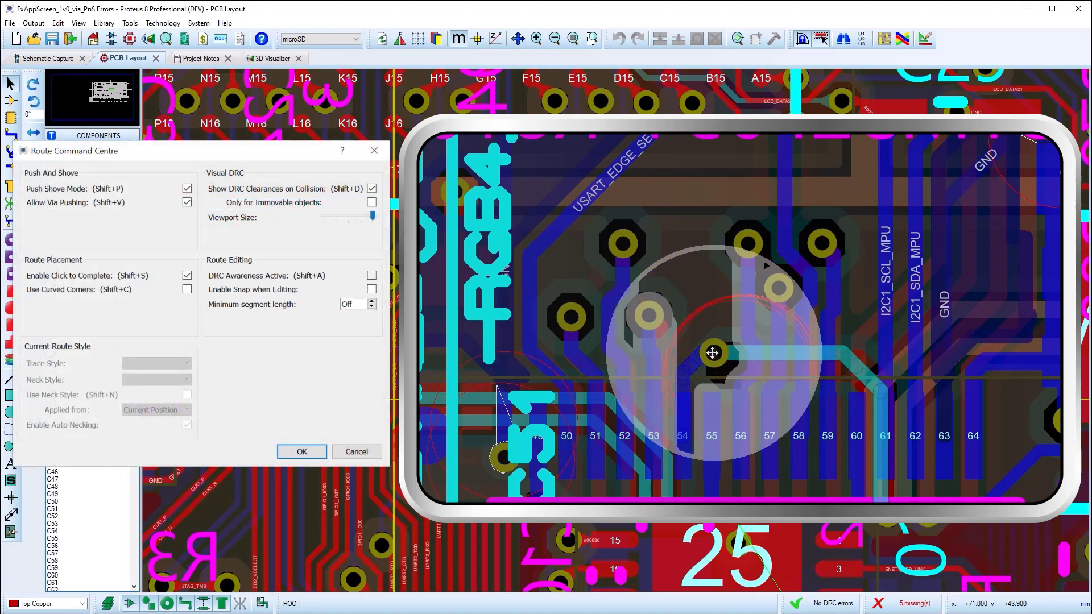
# Move the via above pads 54 and 55 slightly up and to the left
pyautogui.moveTo(728, 365); pyautogui.dragTo(703, 337)
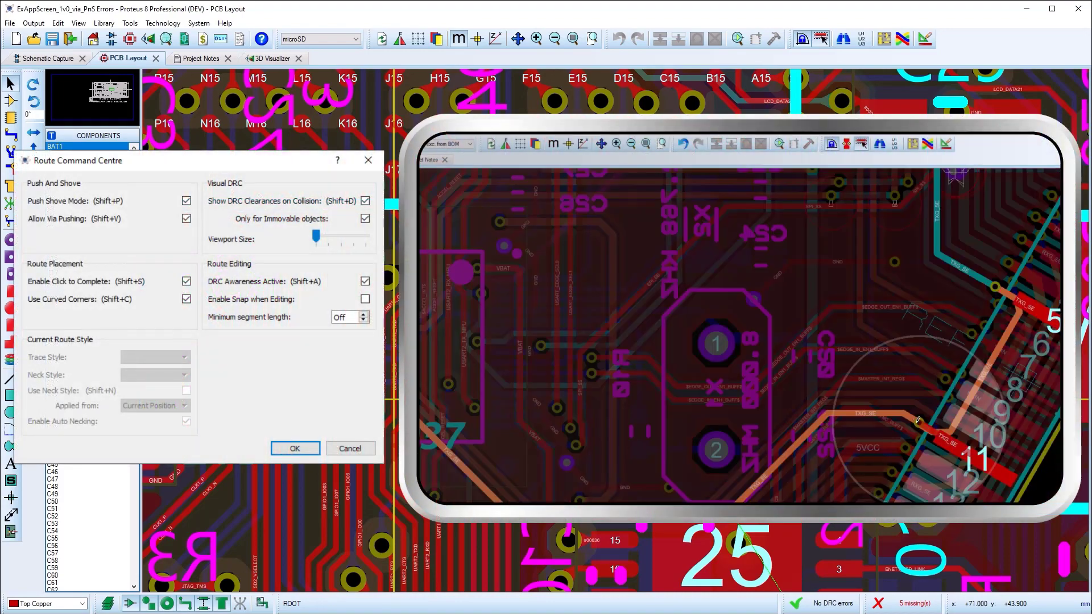
# While routing the TXG_SE track near pad 11, set the Trace Style to T14, applied from Current Position
pyautogui.click(918, 422)
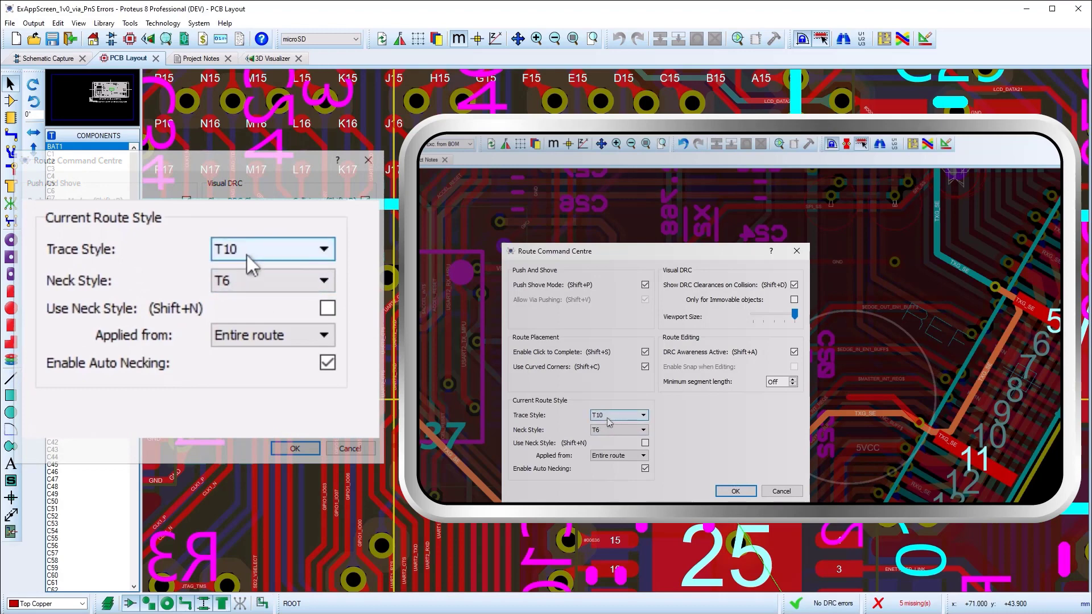
pyautogui.click(247, 255)
pyautogui.scroll(-2, 252, 381)
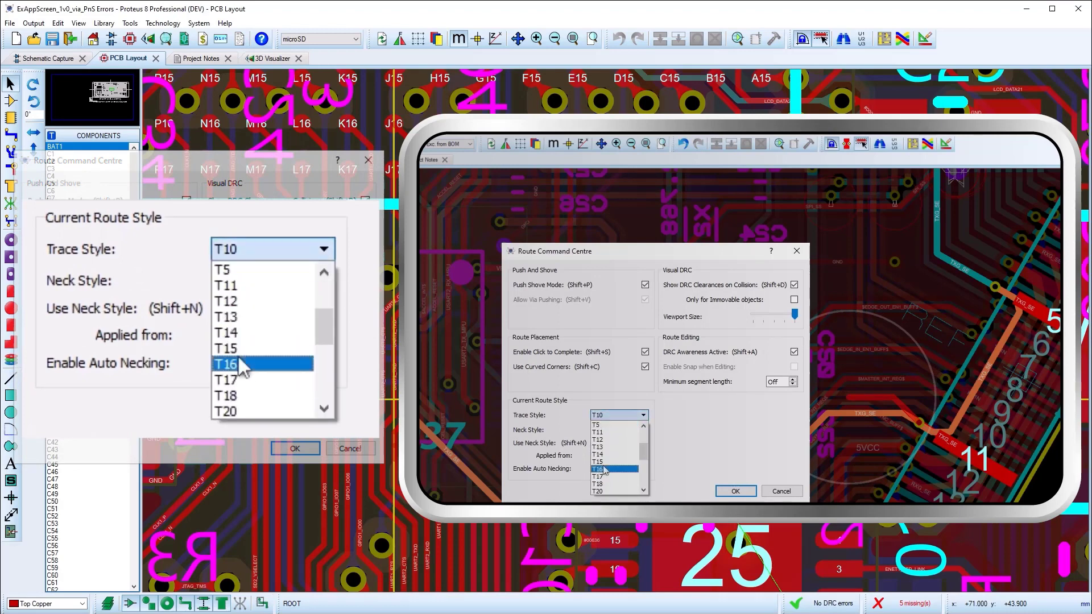
pyautogui.click(233, 332)
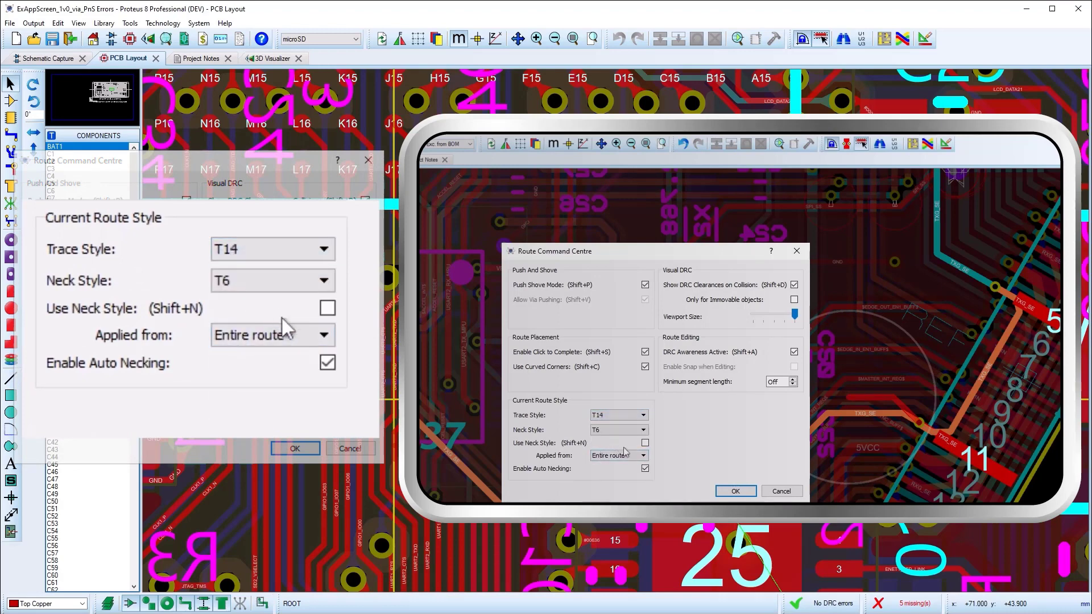
pyautogui.click(289, 334)
pyautogui.click(285, 362)
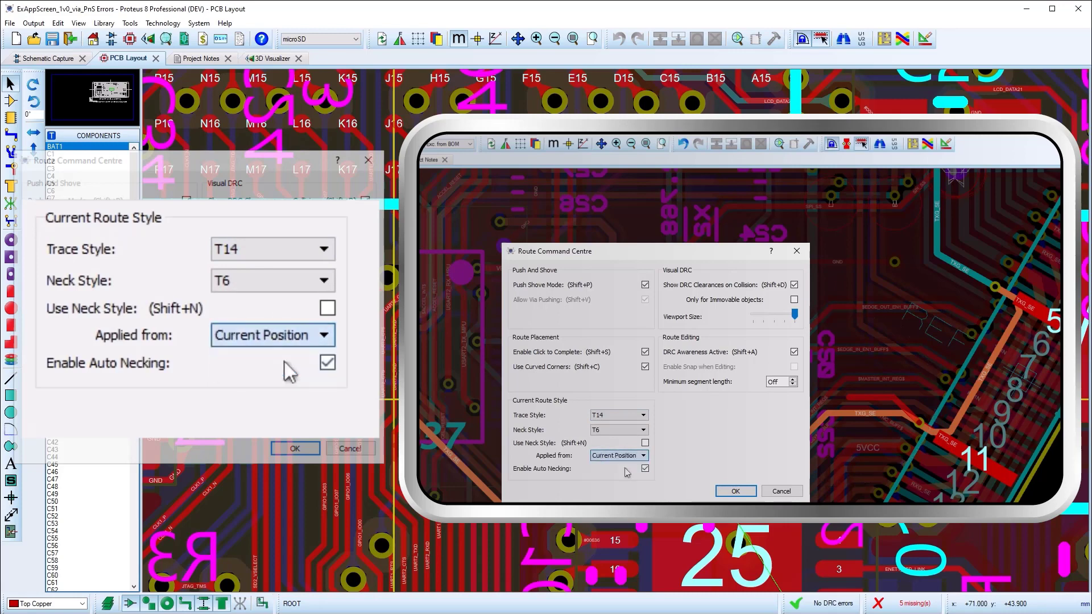
pyautogui.click(733, 491)
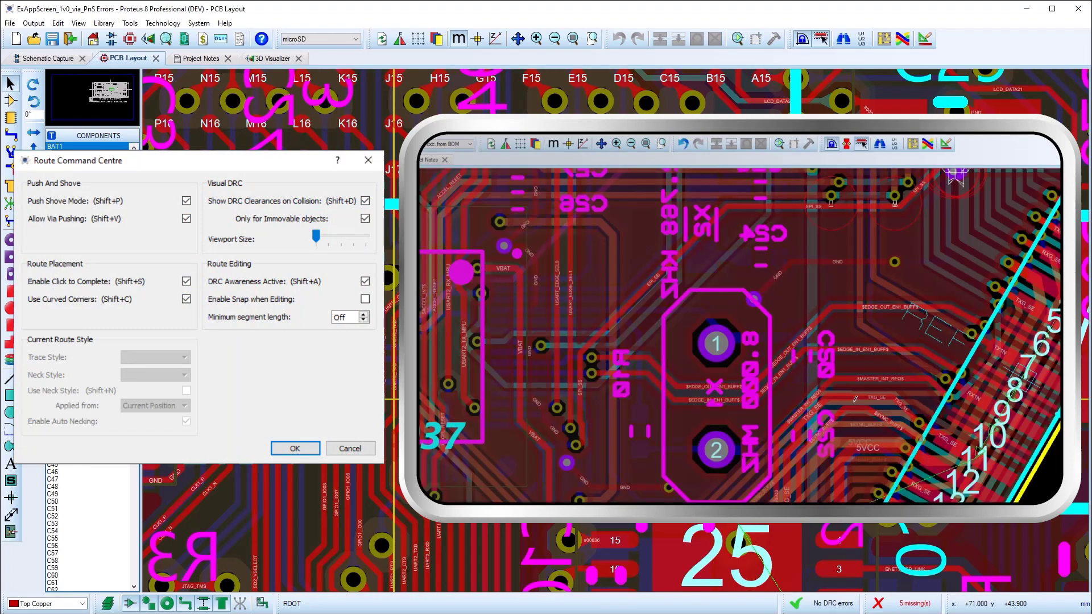
# Open the Design Rule Manager and display the SIGNAL net class settings
pyautogui.click(945, 146)
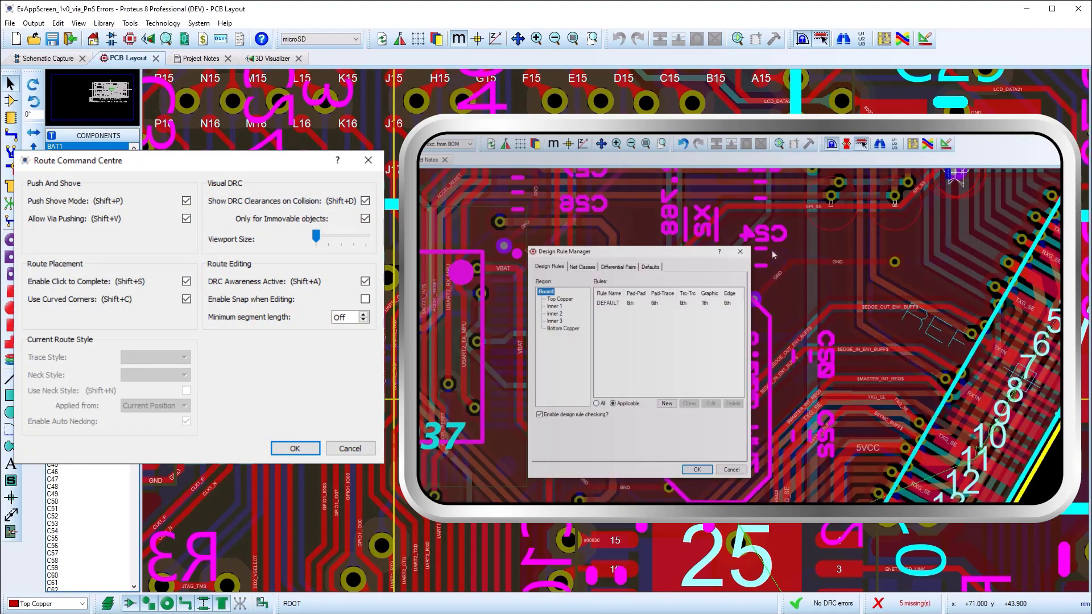
pyautogui.click(587, 269)
pyautogui.click(591, 285)
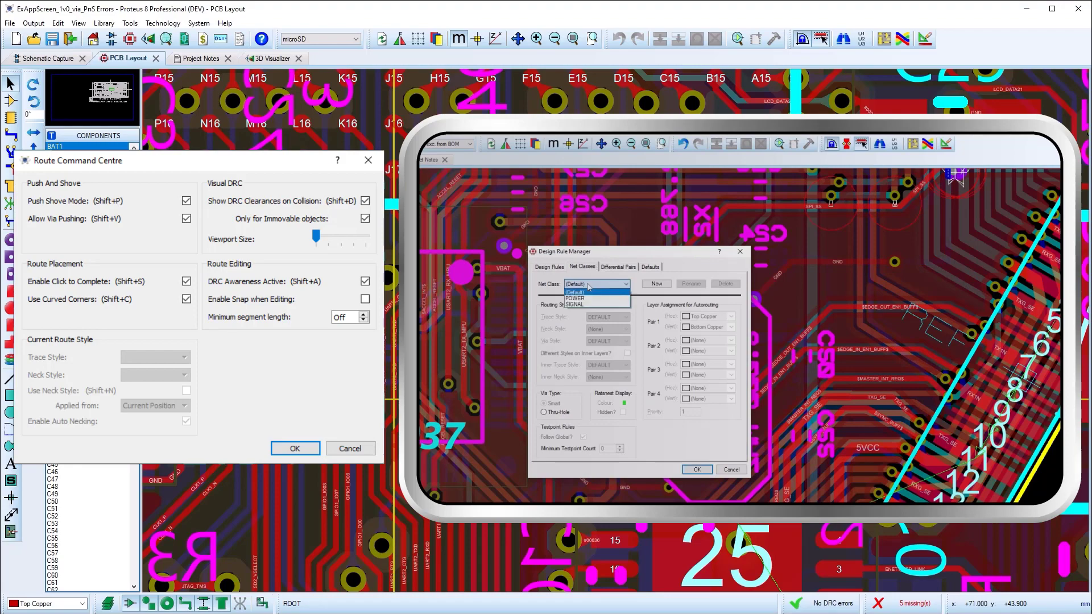
pyautogui.click(606, 305)
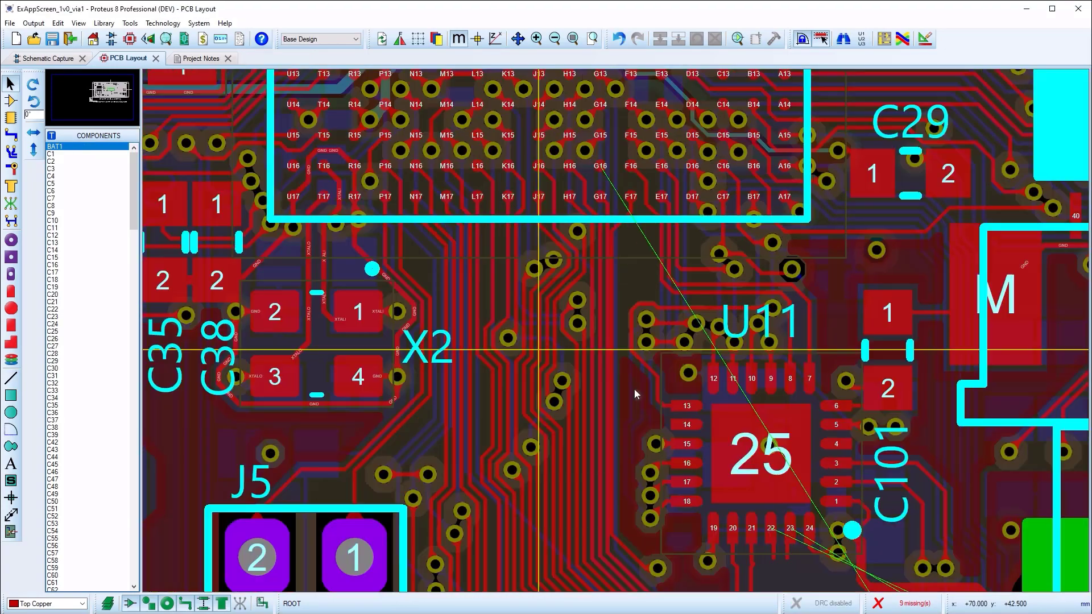
# Try to edit the UART5_TXD track below pin F17, dismiss the message and turn off DRC-aware editing
pyautogui.click(618, 230)
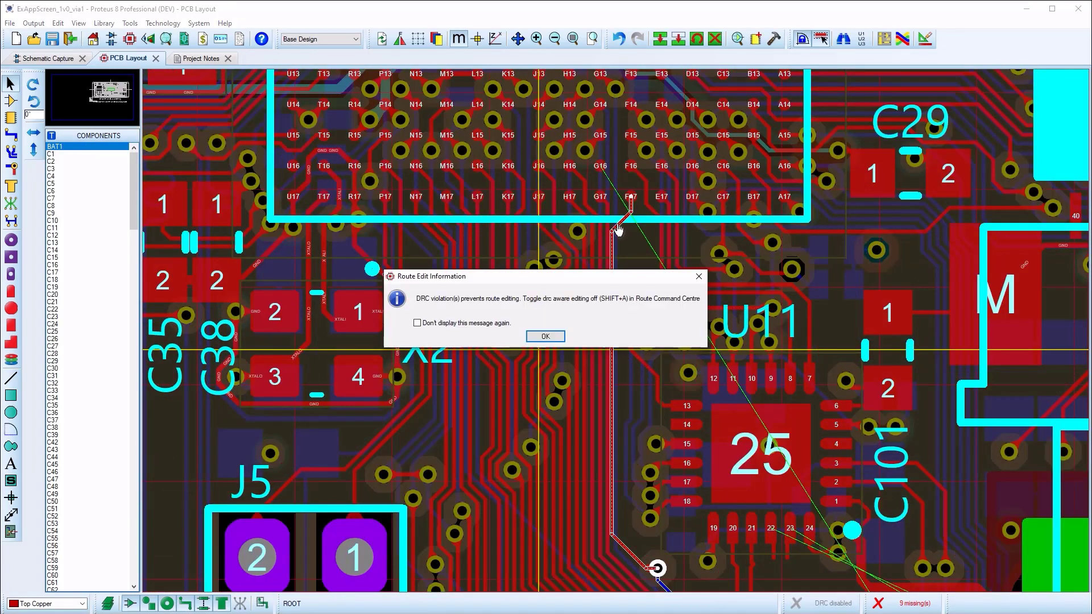
pyautogui.click(560, 338)
pyautogui.hotkey('shift', 'a')
# Reshape the UART5_TXD track just below pin F17 and toggle DRC-aware editing back on
pyautogui.moveTo(612, 238); pyautogui.dragTo(616, 239)
pyautogui.click(620, 223)
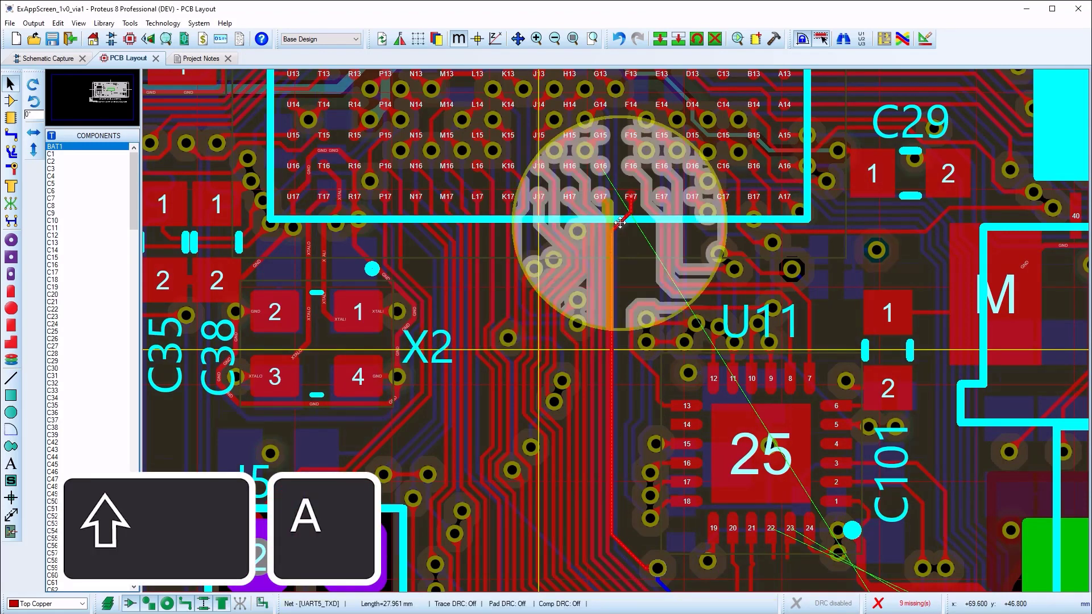
pyautogui.click(624, 232)
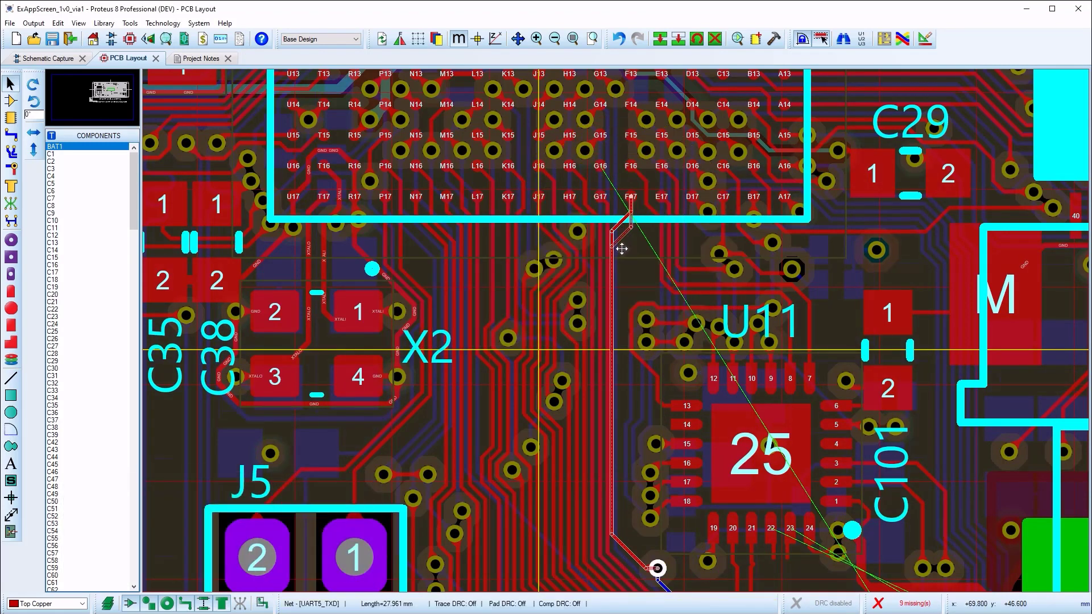
pyautogui.click(610, 262)
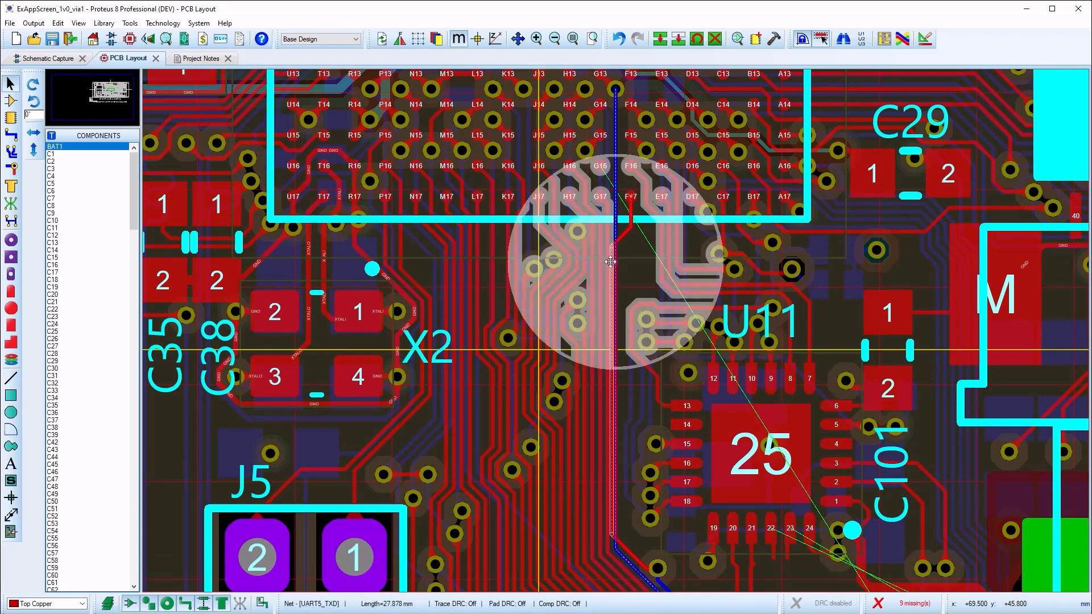
pyautogui.hotkey('shift', 'a')
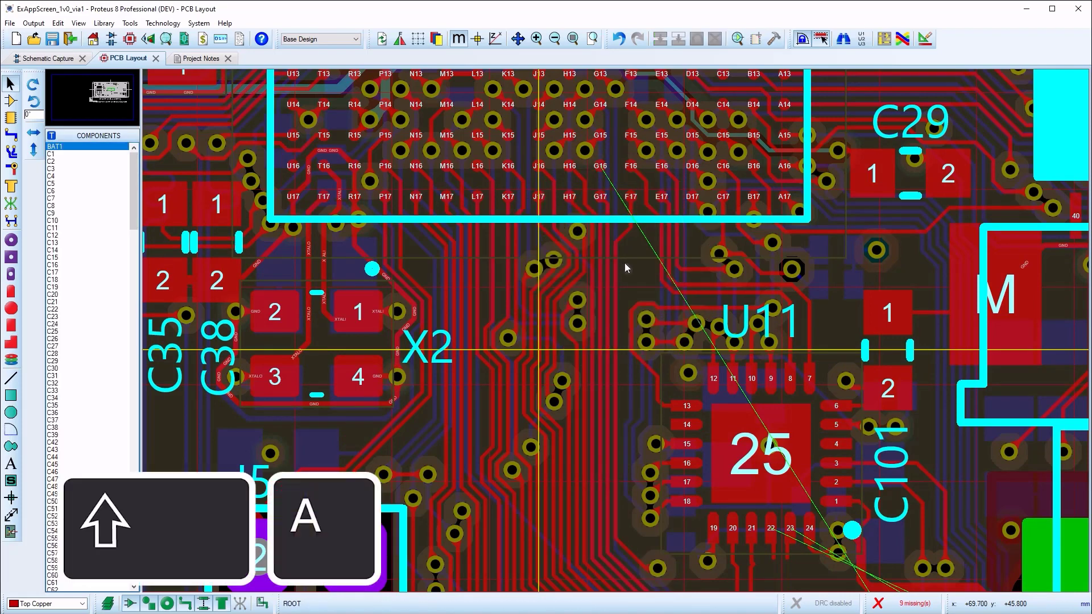
# Start routing the RS485_FD_TX track from pad G16 and switch it to the T4 neck style
pyautogui.click(18, 135)
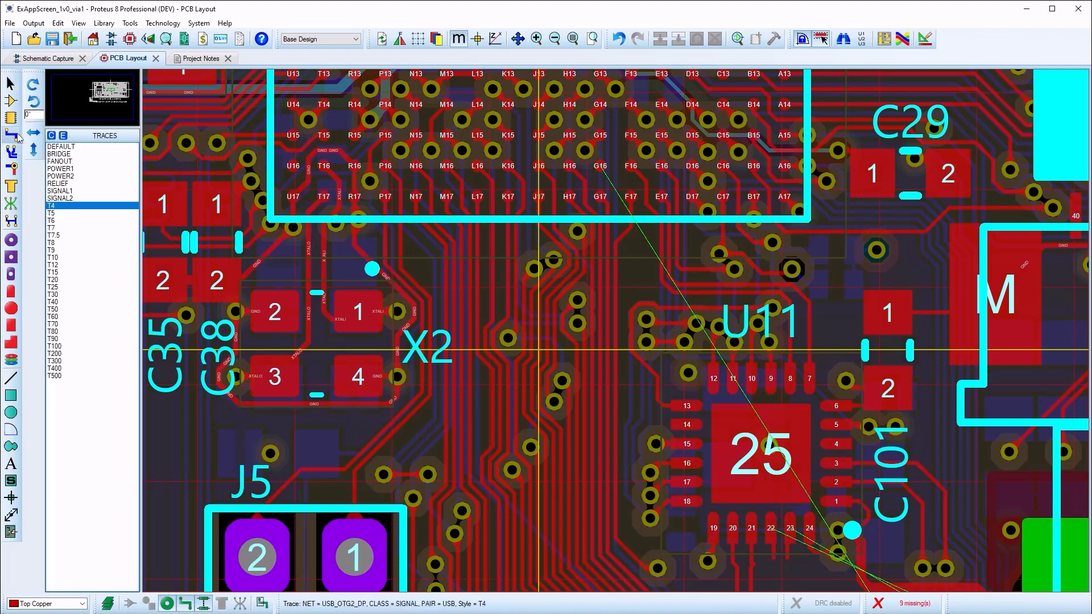
pyautogui.click(601, 166)
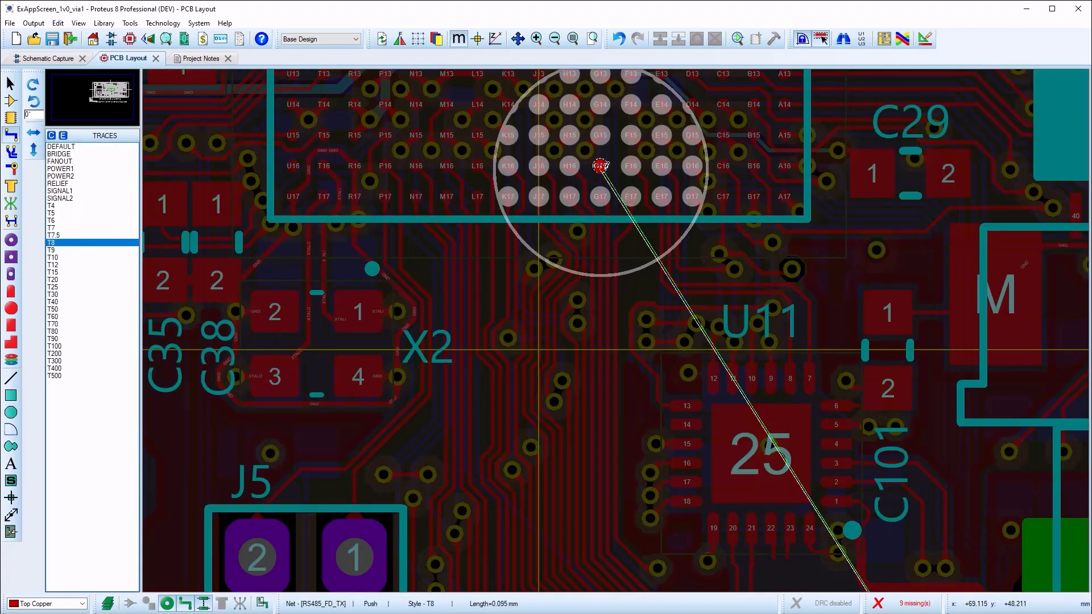
pyautogui.hotkey('shift', 'n')
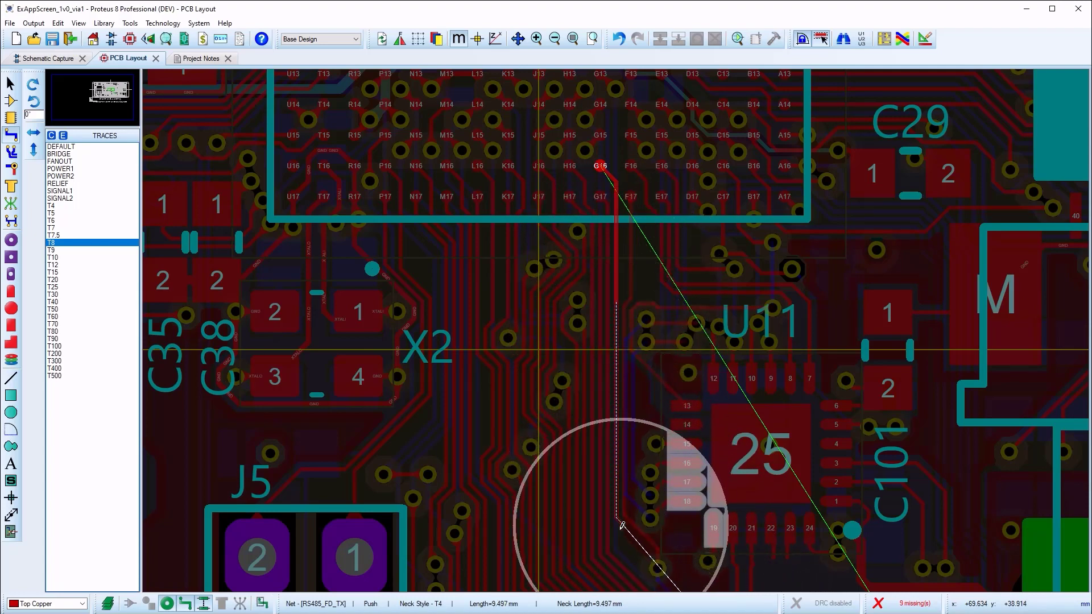
# Switch the route mode from Push to FMR and complete the RS485_FD_TX track past D15, D14 and J4 to beside D22
pyautogui.hotkey('shift', 'p')
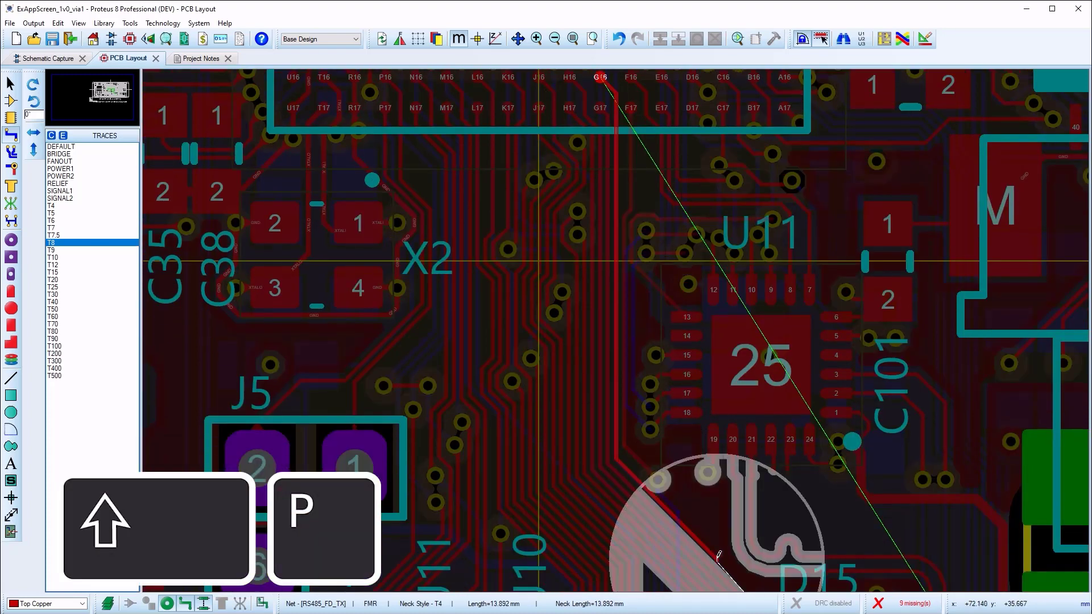
pyautogui.scroll(-1, 718, 555)
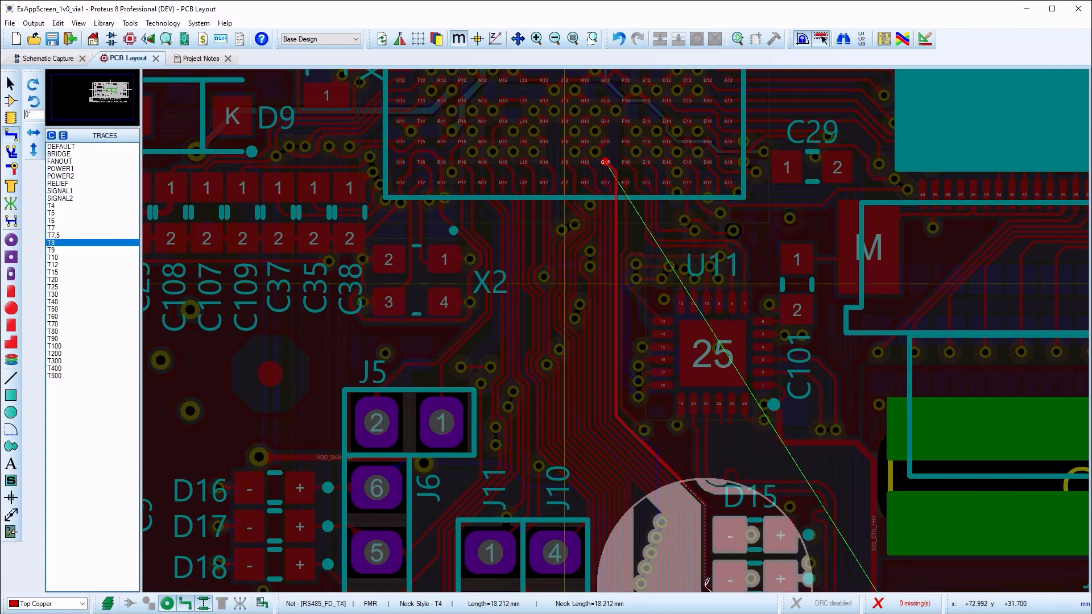
pyautogui.scroll(-1, 706, 515)
pyautogui.scroll(2, 614, 327)
pyautogui.press('F5')
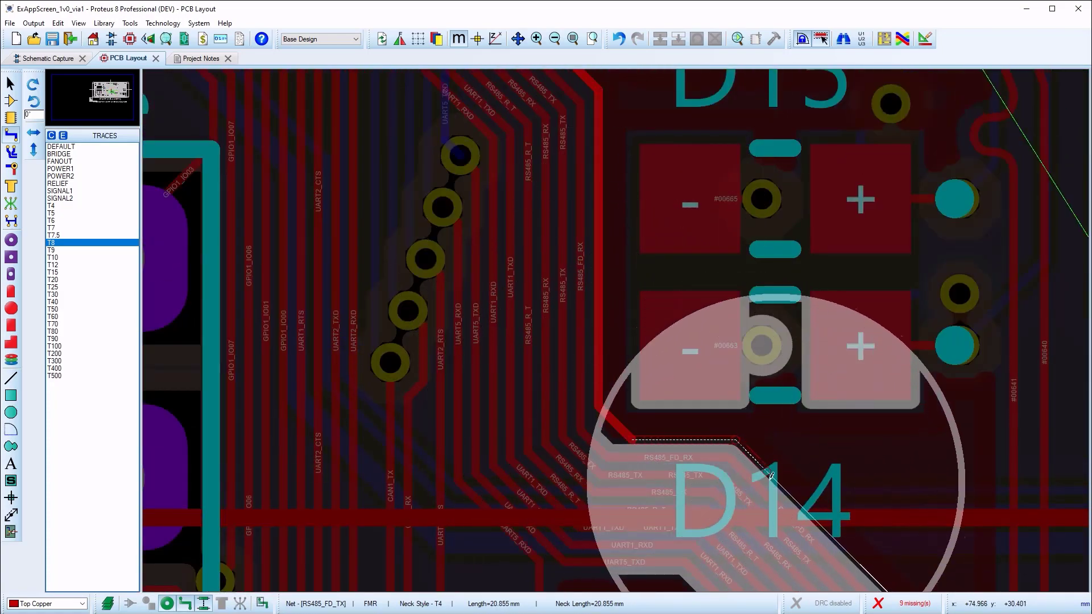
pyautogui.scroll(-2, 790, 509)
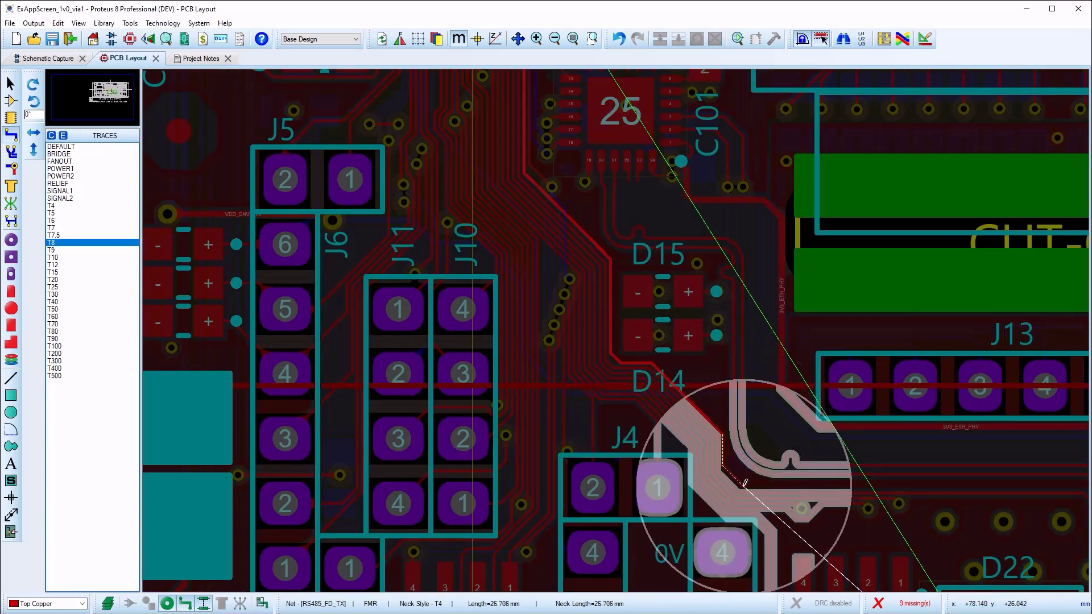
pyautogui.scroll(-1, 978, 484)
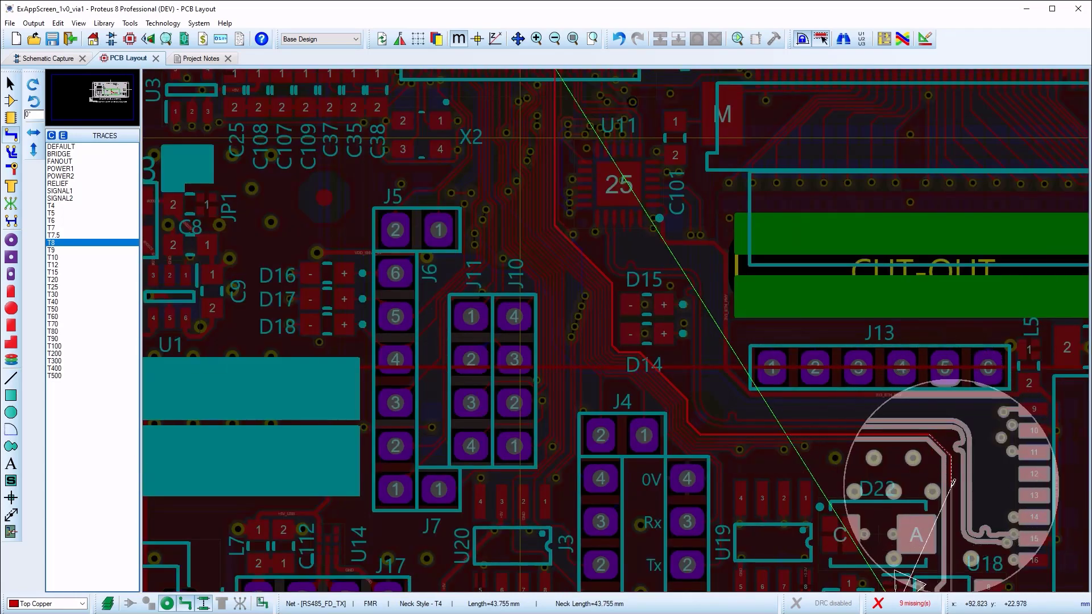
pyautogui.click(953, 482)
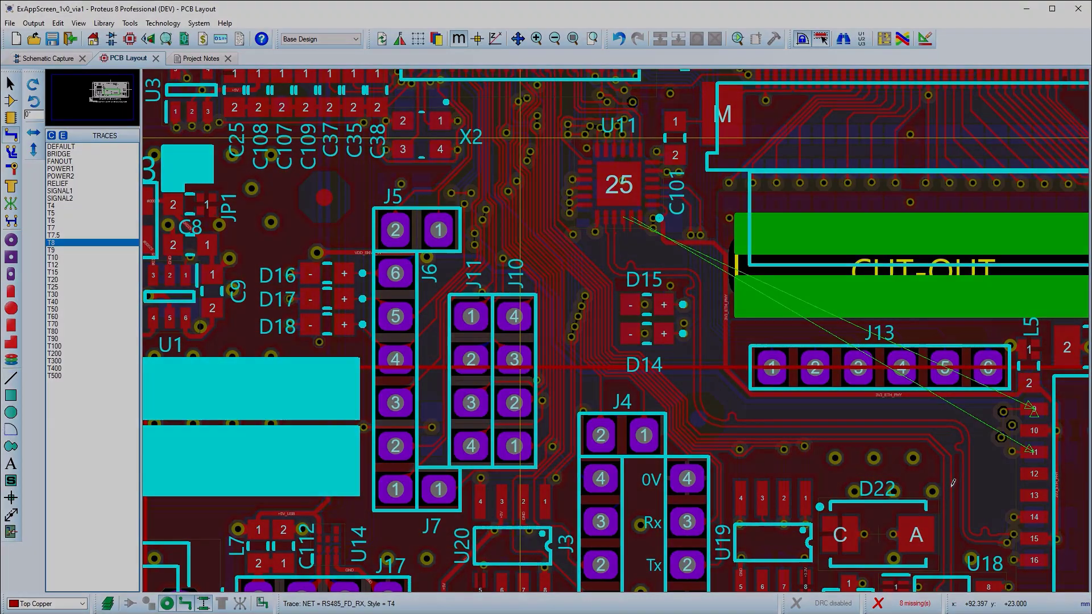